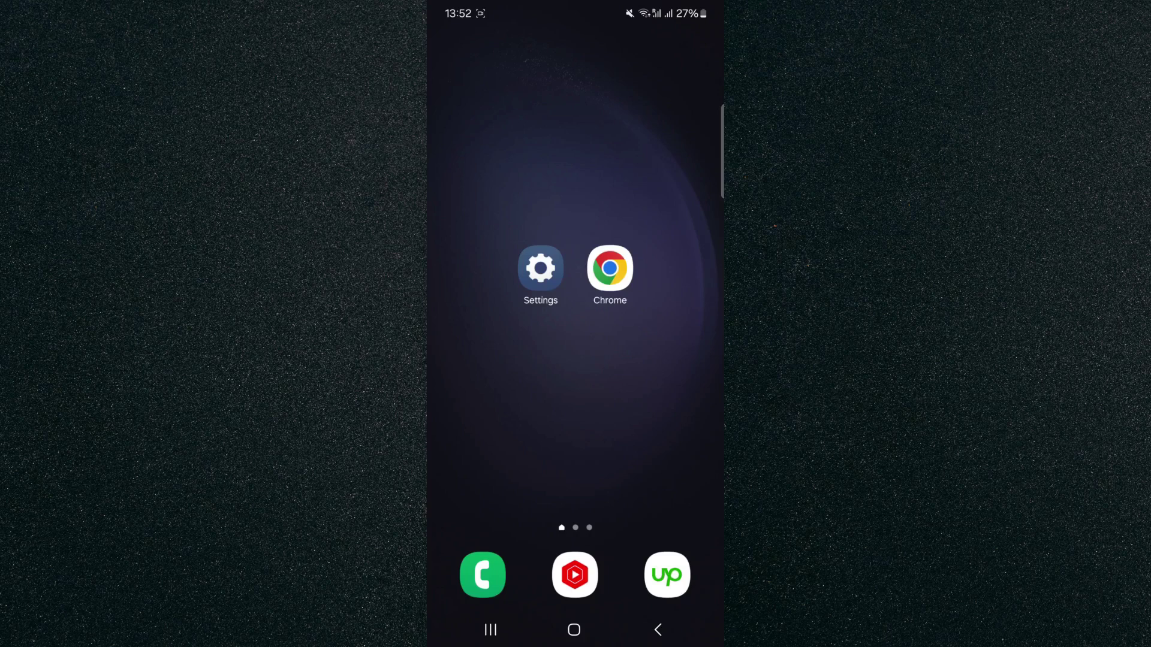
Pull down the notification shade and expand it into full Quick Settings.
drag(551, 10, 574, 484)
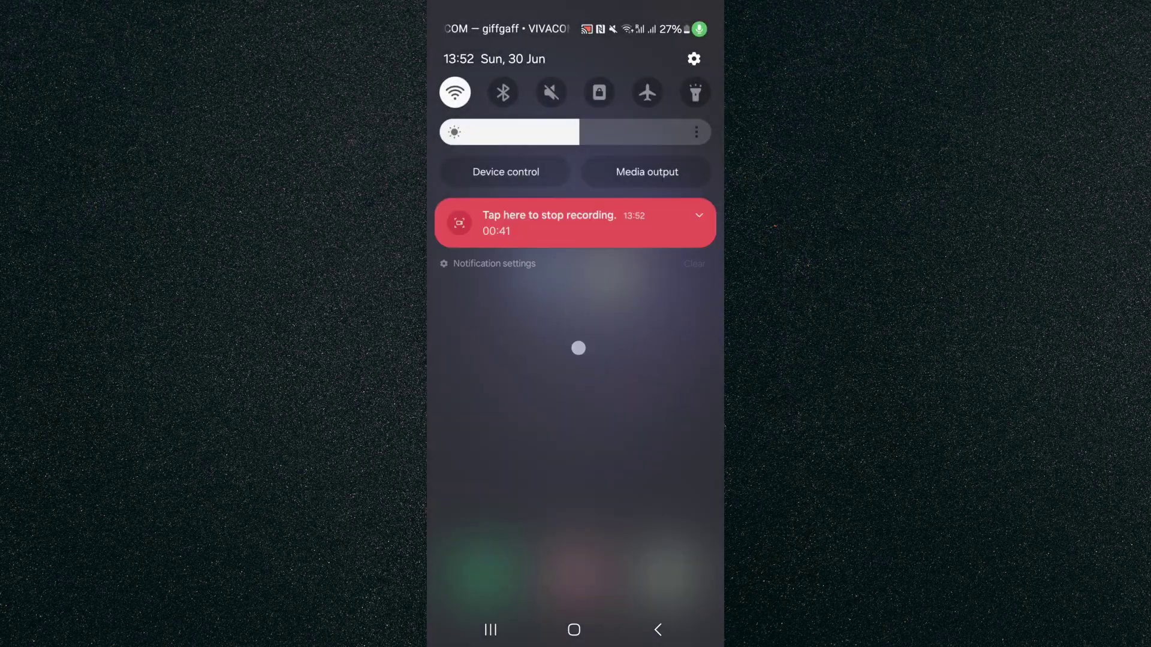
click(573, 484)
drag(575, 9, 576, 361)
mouse_move(576, 55)
mouse_down()
mouse_move(574, 500)
mouse_move(651, 517)
mouse_move(586, 515)
mouse_up()
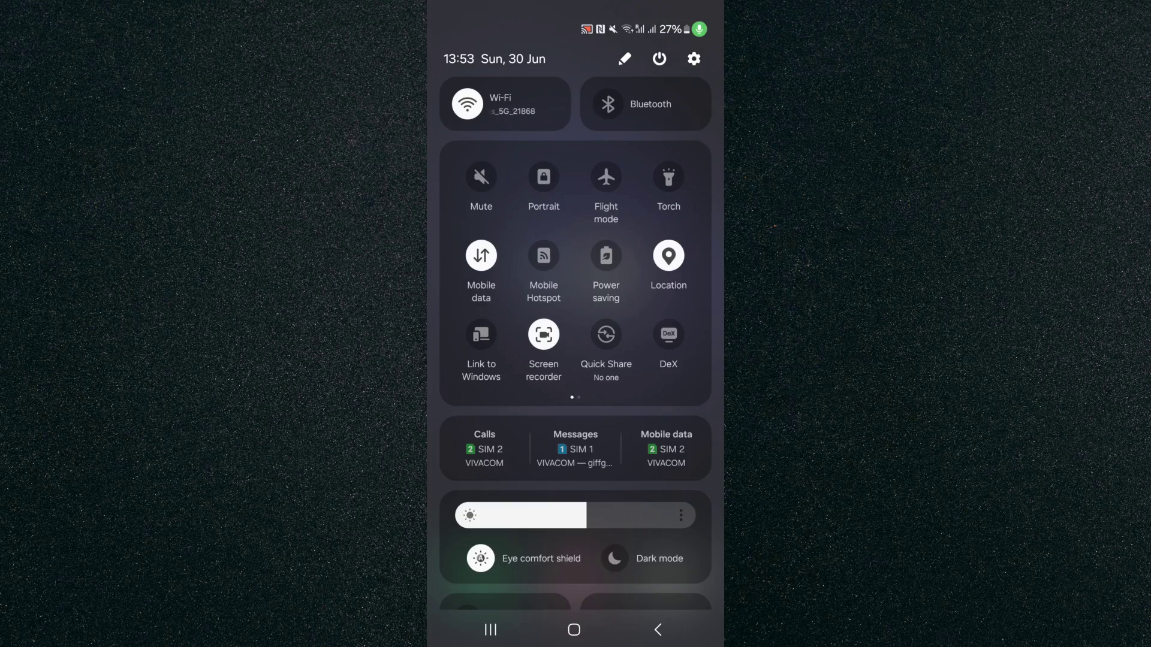
Set Quick Settings mobile data to SIM 2, after briefly picking SIM 1, then collapse the panel.
click(666, 448)
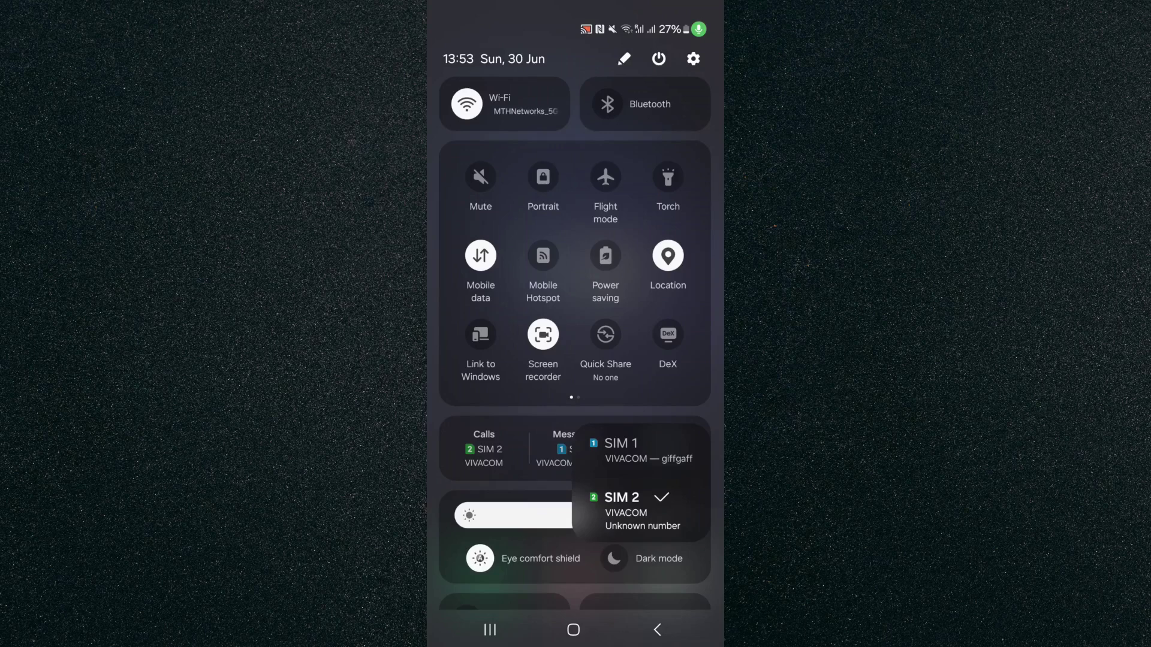
click(673, 457)
click(667, 449)
click(671, 508)
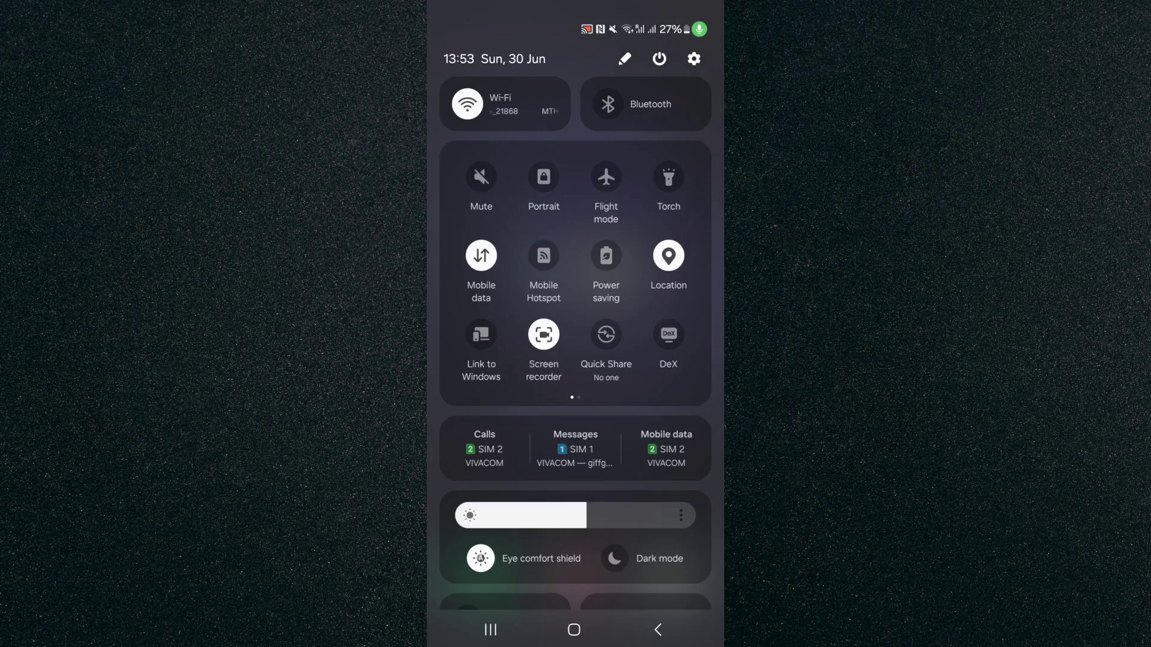
click(655, 640)
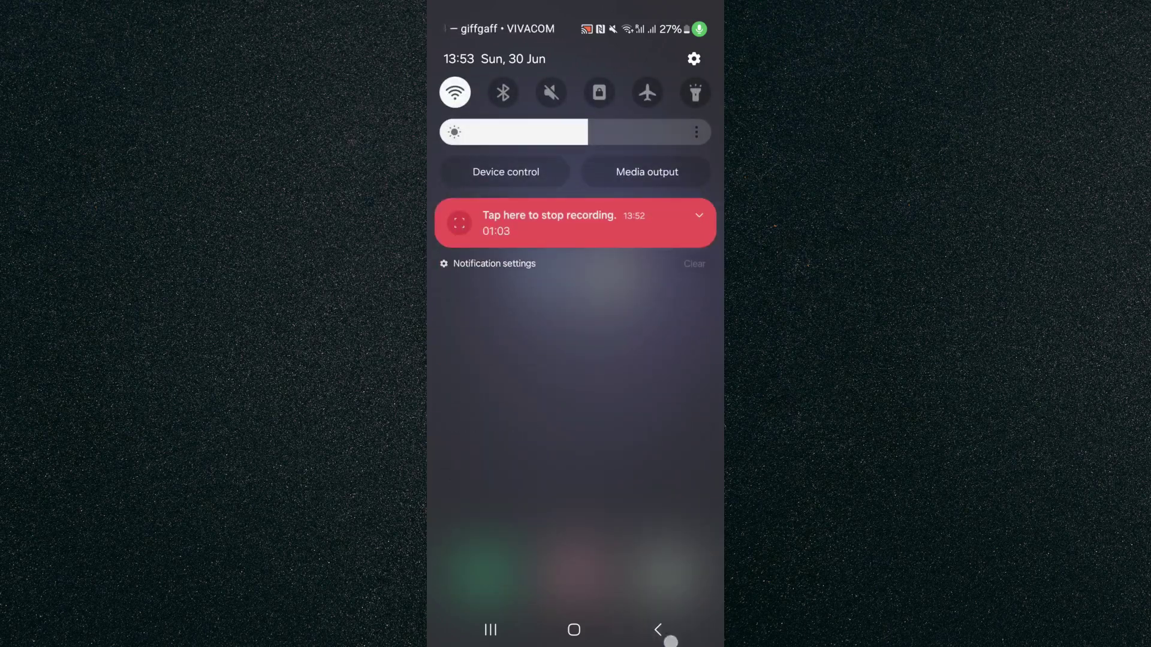
click(671, 642)
Search Settings for 'sim' and open the SIM manager result on Connections.
click(553, 277)
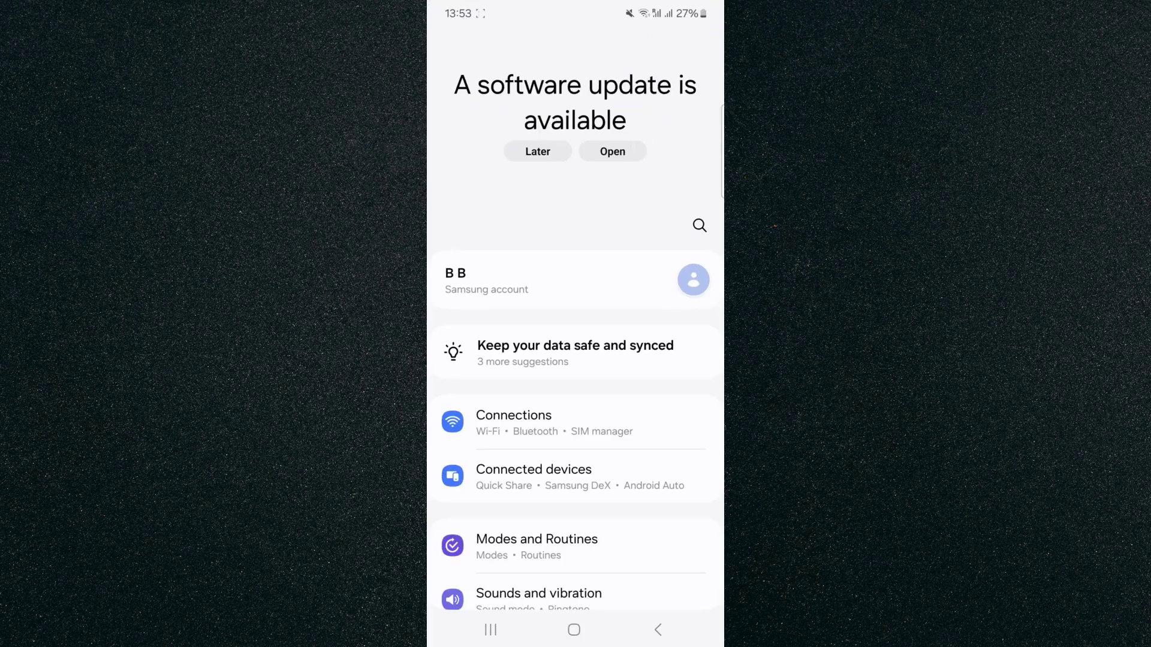
click(699, 226)
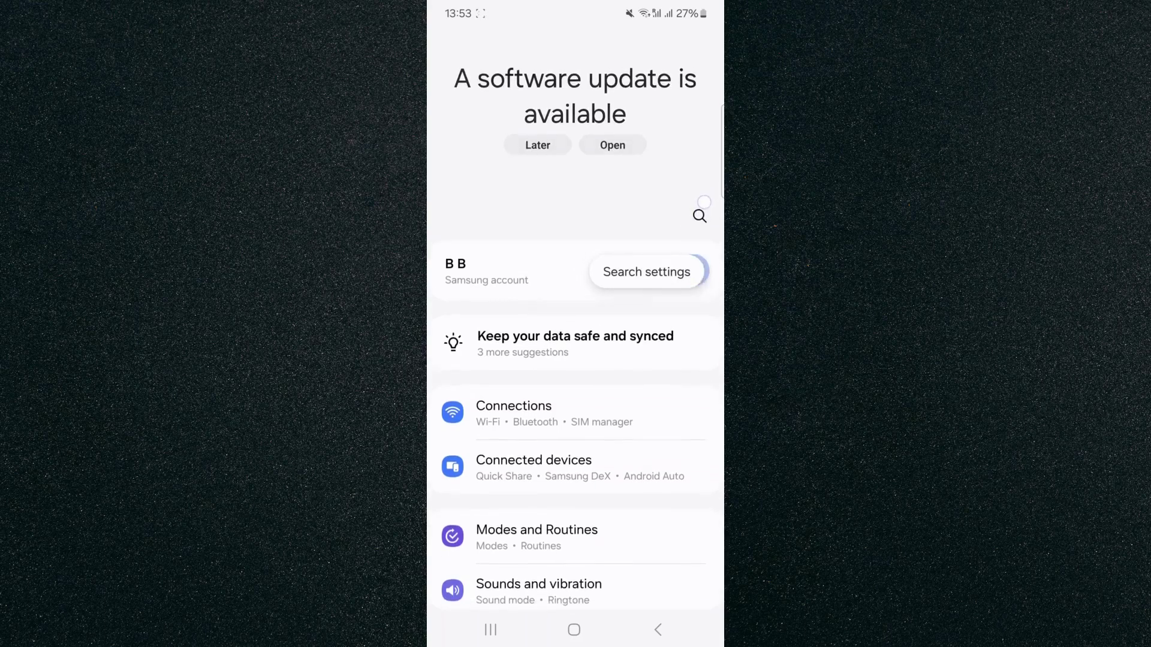
text(si)
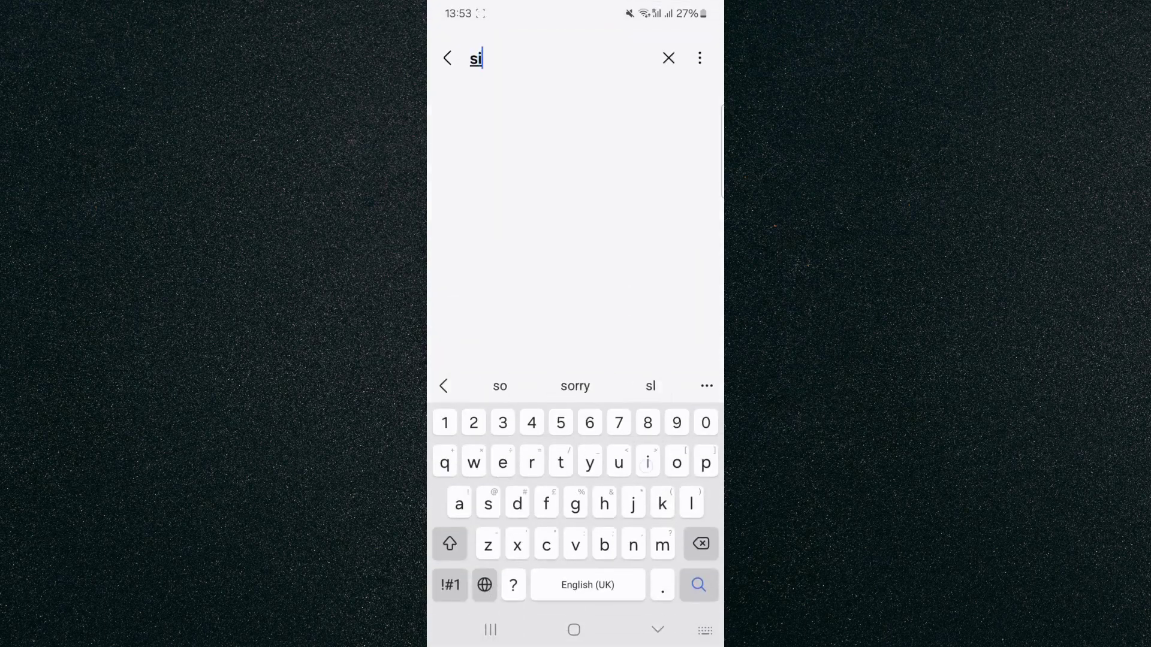
text(m)
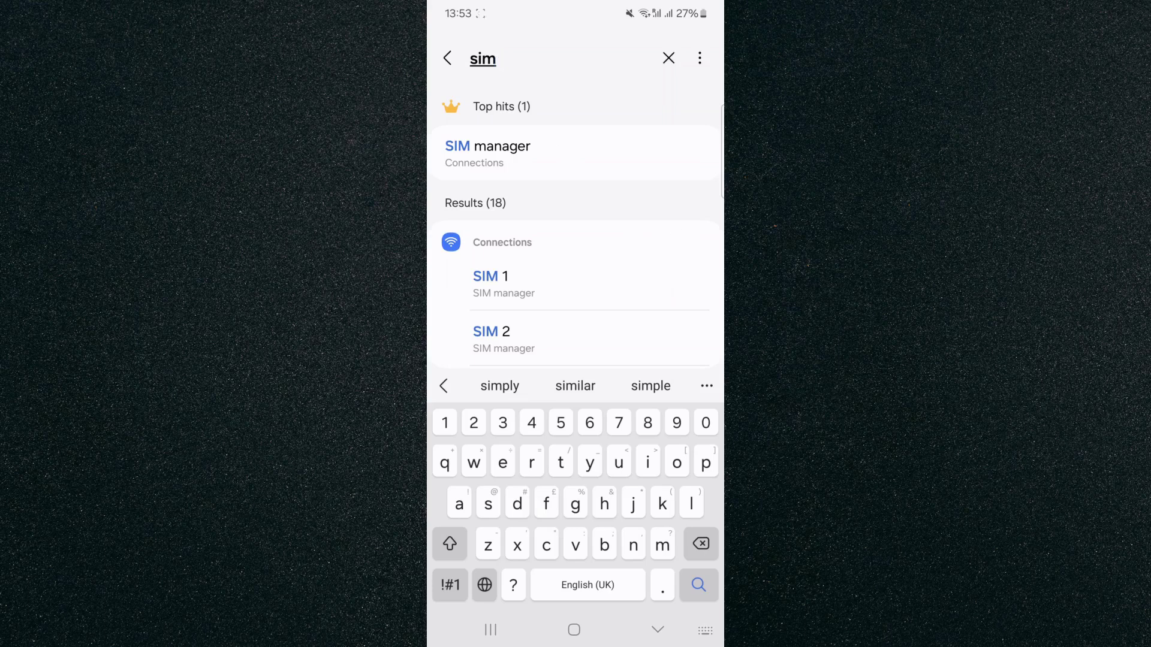
click(520, 146)
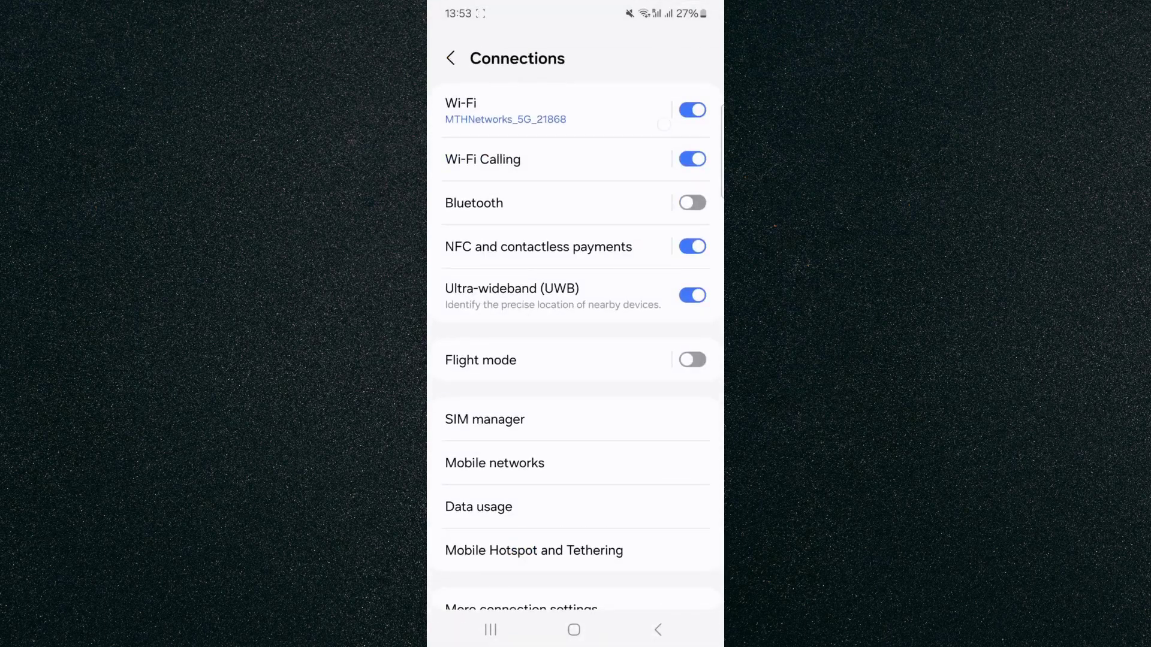
mouse_move(622, 480)
mouse_down()
mouse_move(621, 405)
mouse_move(668, 236)
mouse_move(653, 298)
mouse_up()
Open SIM manager from the Connections page.
click(513, 231)
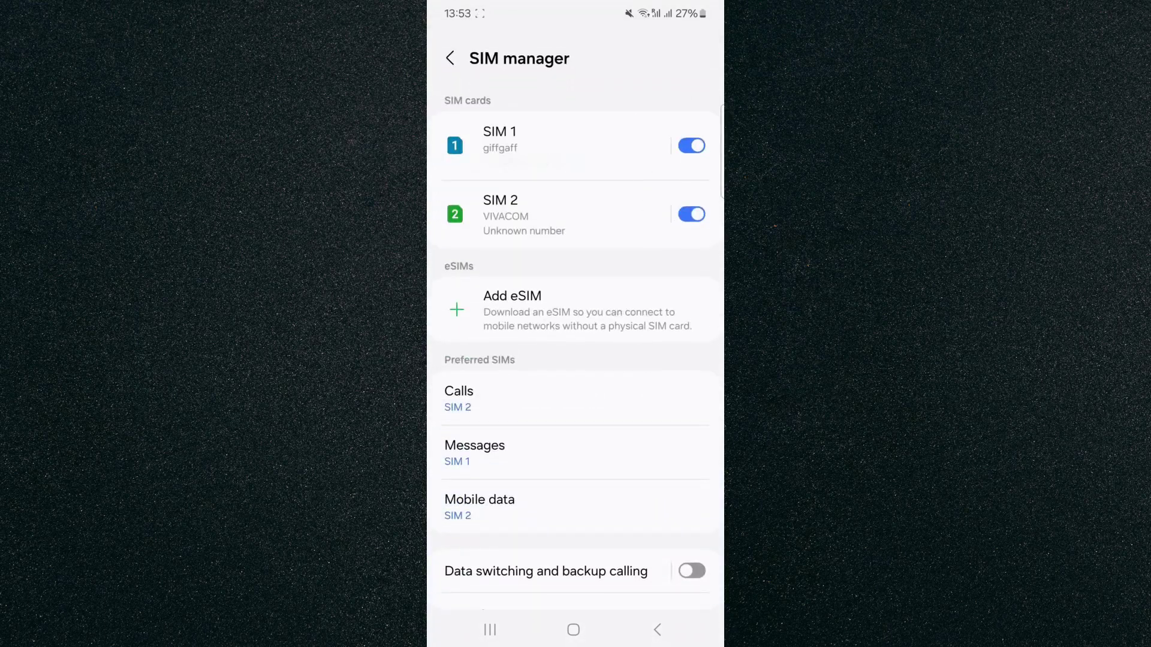
drag(556, 423, 570, 368)
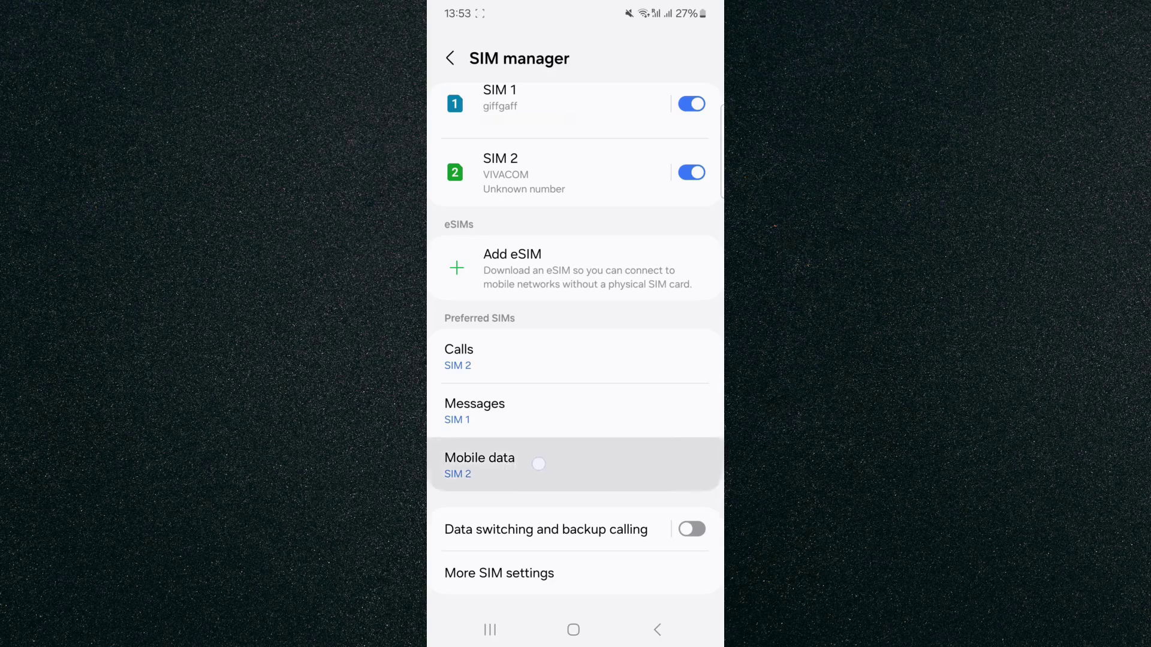
drag(513, 468, 576, 438)
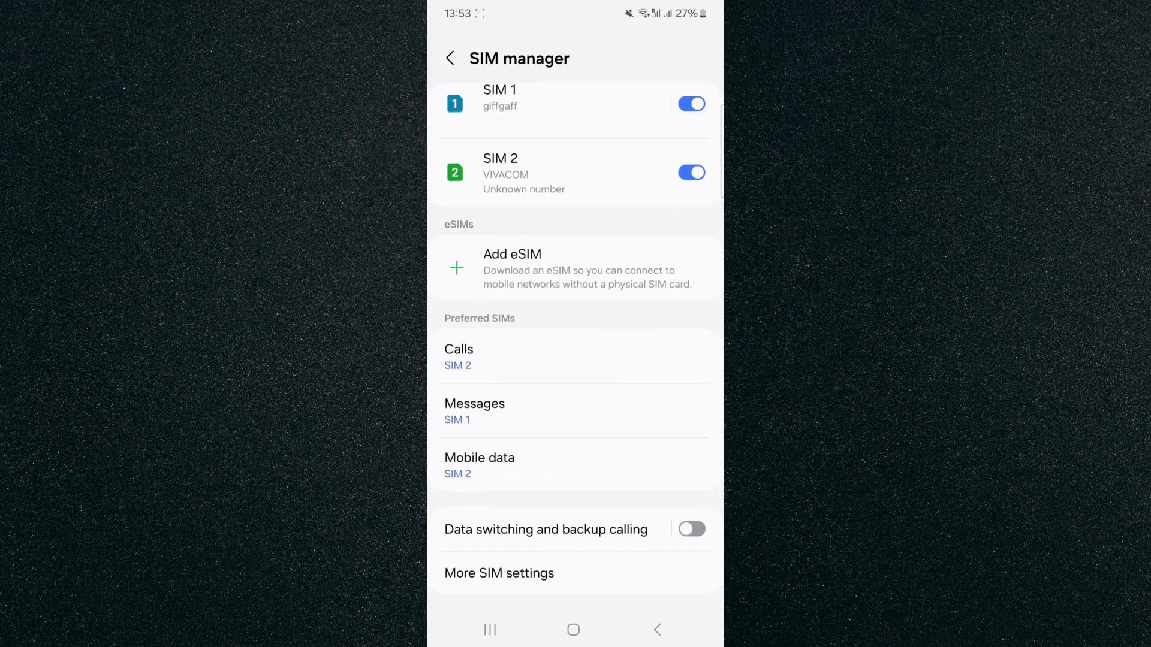
Set Preferred SIMs mobile data to SIM 2, after briefly choosing SIM 1.
click(554, 462)
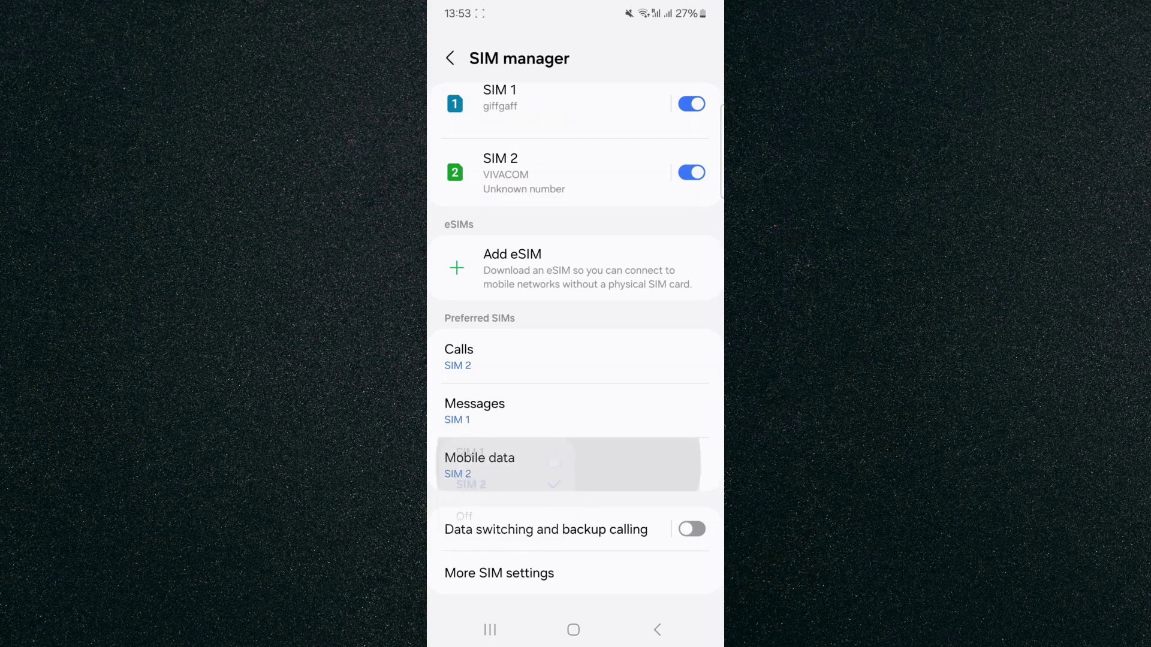
click(541, 452)
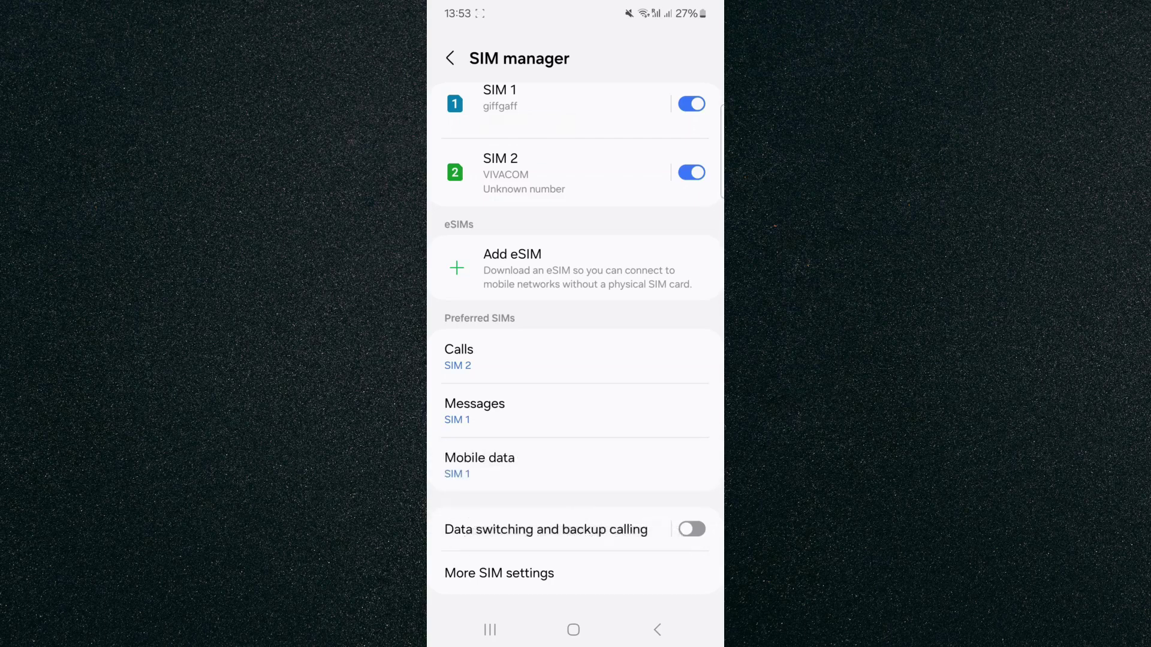
click(528, 462)
click(497, 493)
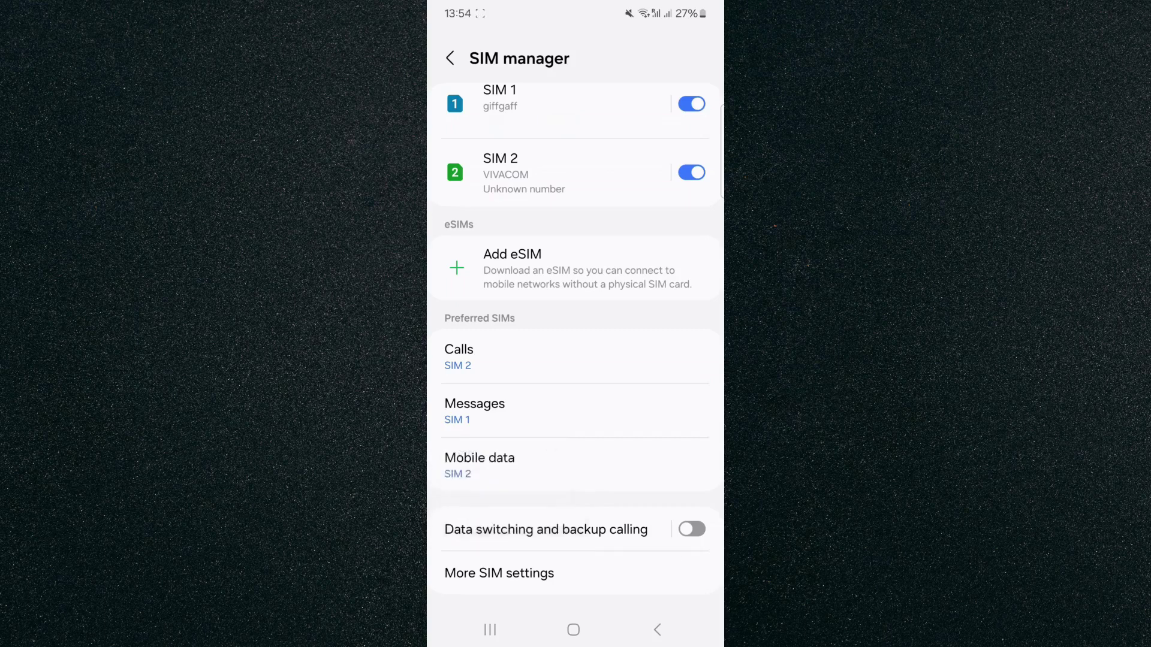